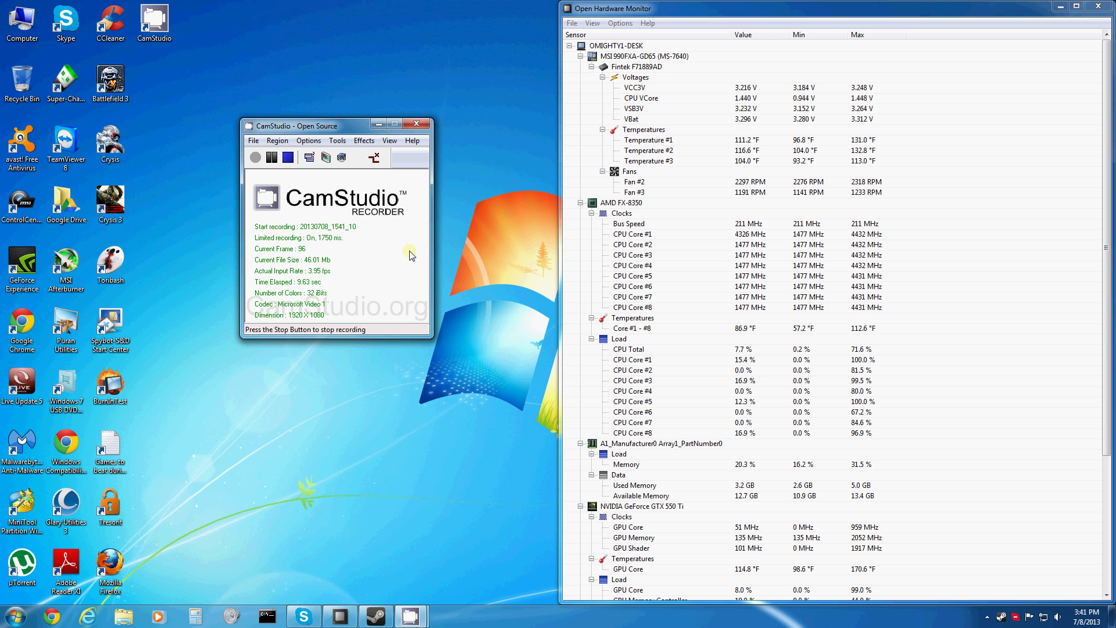
Pin Firefox to the taskbar and launch Google Chrome on its New Tab apps page
{"action": "left_click_drag", "start_coordinate": [110, 563], "coordinate": [87, 609]}
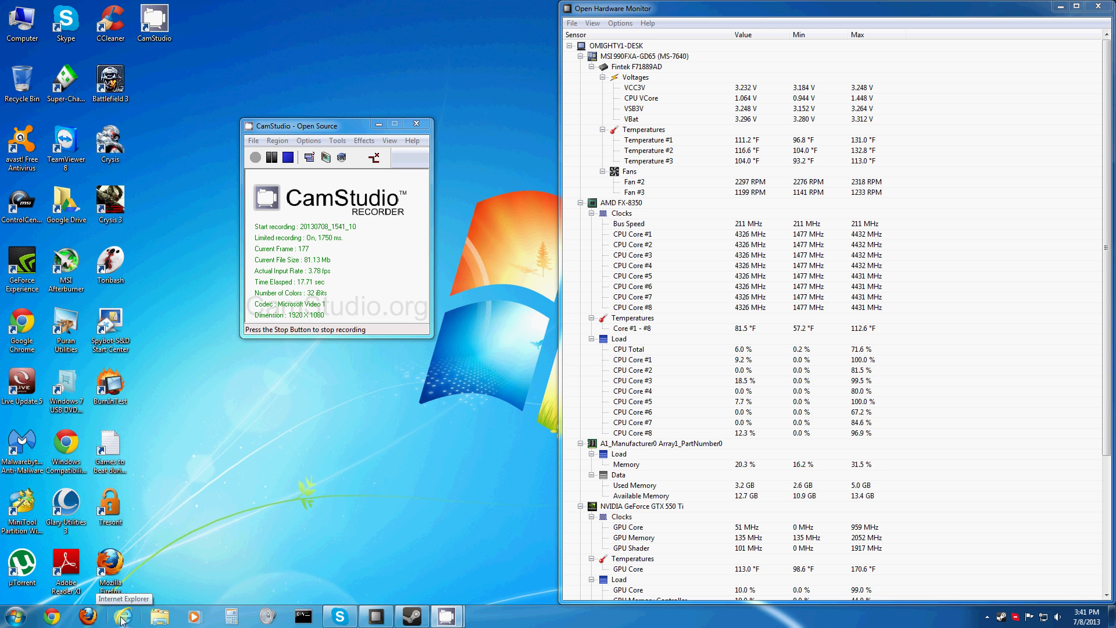
{"action": "left_click", "coordinate": [52, 617]}
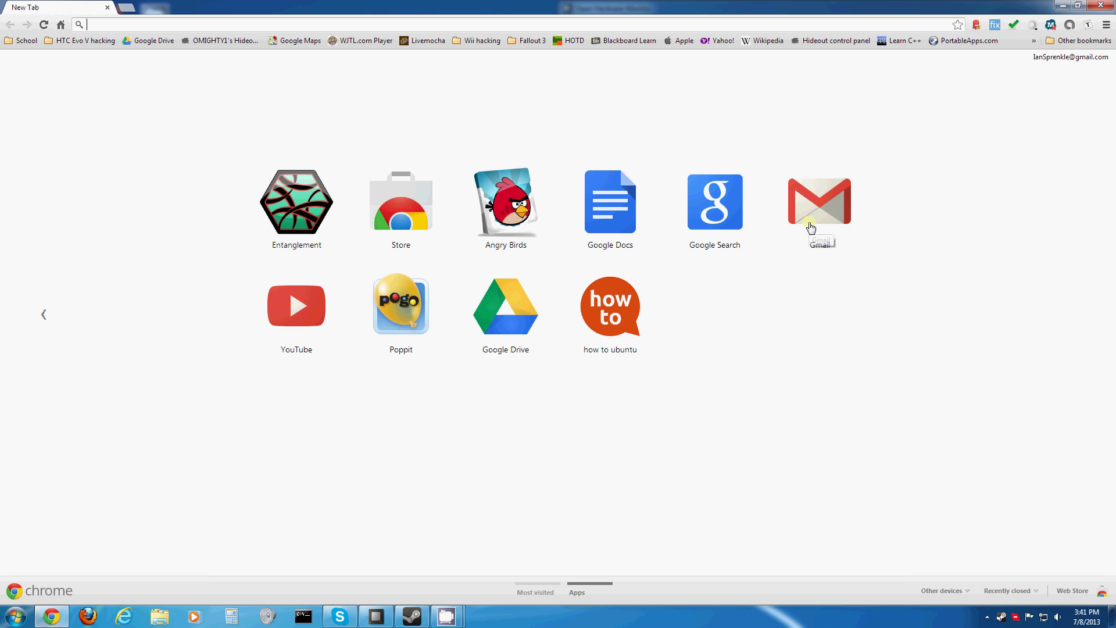
Open Chrome's Extensions page from the Tools menu and scroll down the extensions list
{"action": "left_click", "coordinate": [1106, 25]}
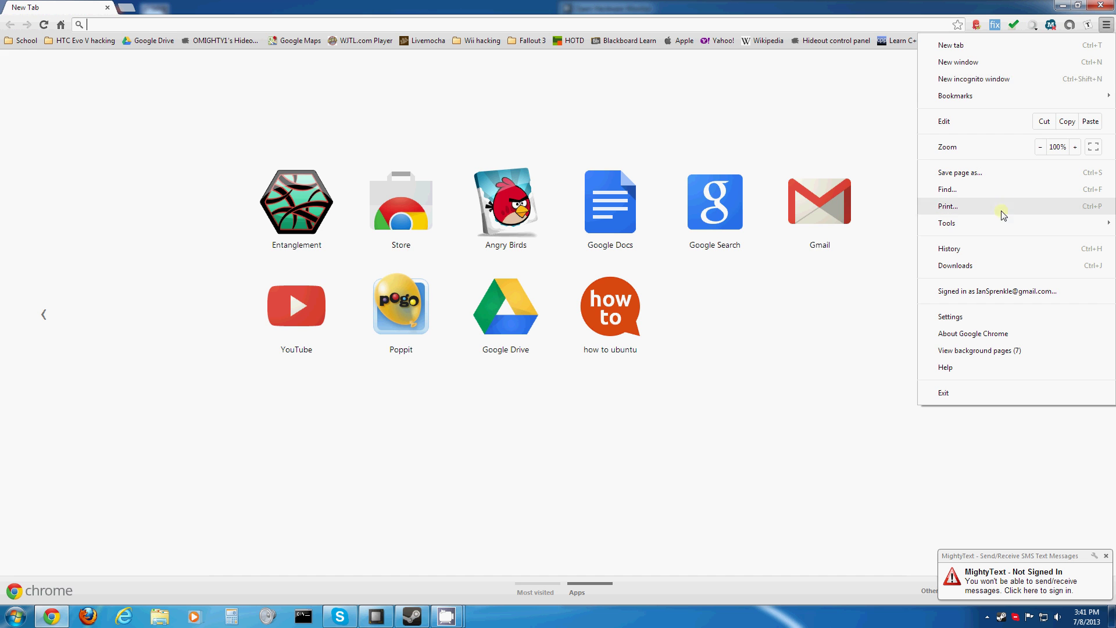
{"action": "mouse_move", "coordinate": [986, 224]}
{"action": "left_click", "coordinate": [826, 254]}
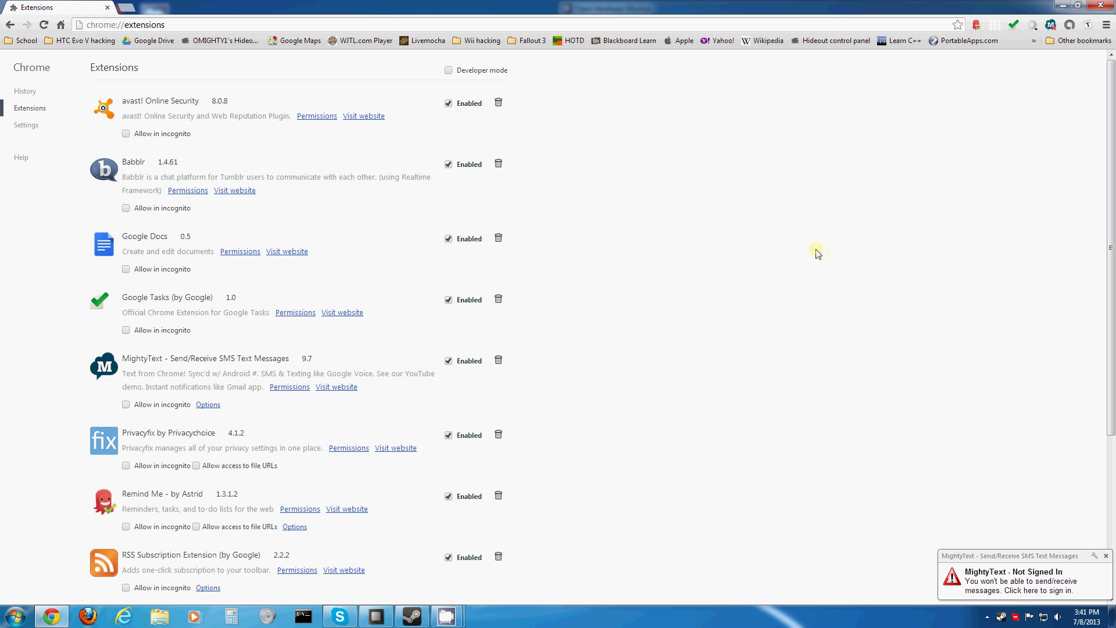
{"action": "scroll", "coordinate": [582, 349], "scroll_direction": "down", "scroll_amount": 5}
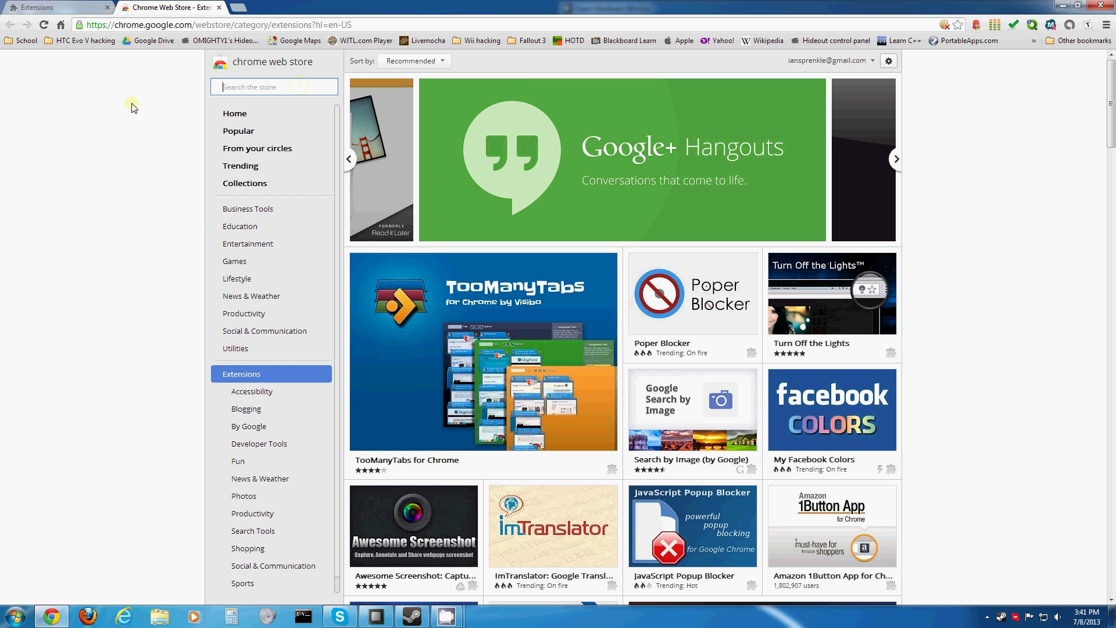
Search the Chrome Web Store for 'adblock plus' using the 'Adbloc' suggestion, then scroll the results
{"action": "type", "text": "Adbloc"}
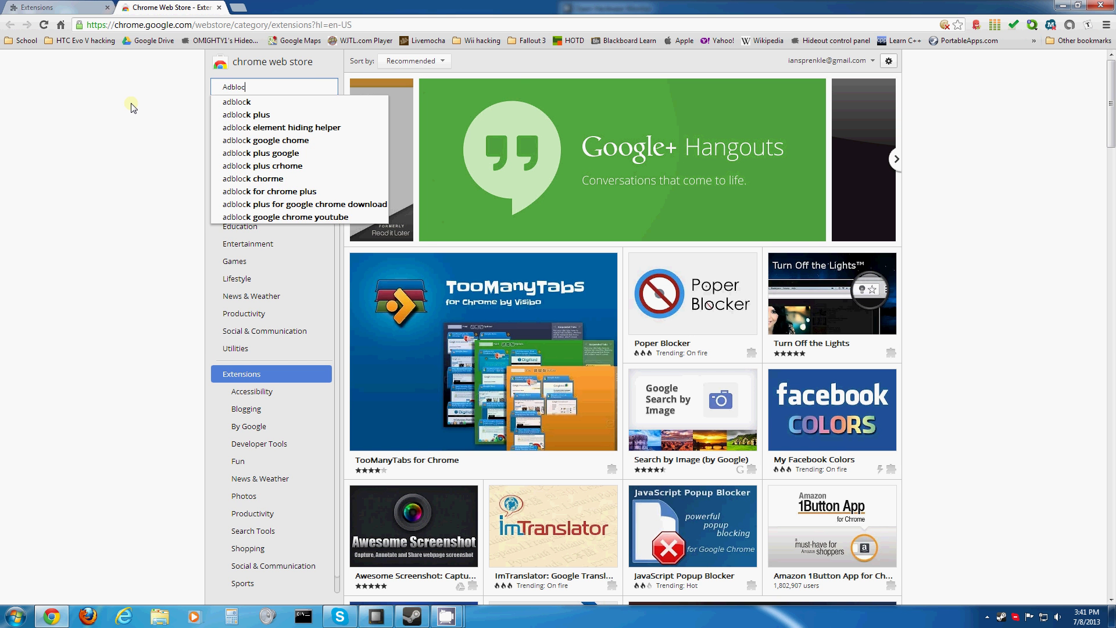
{"action": "key", "text": "Down"}
{"action": "key", "text": "Down"}
{"action": "key", "text": "Return"}
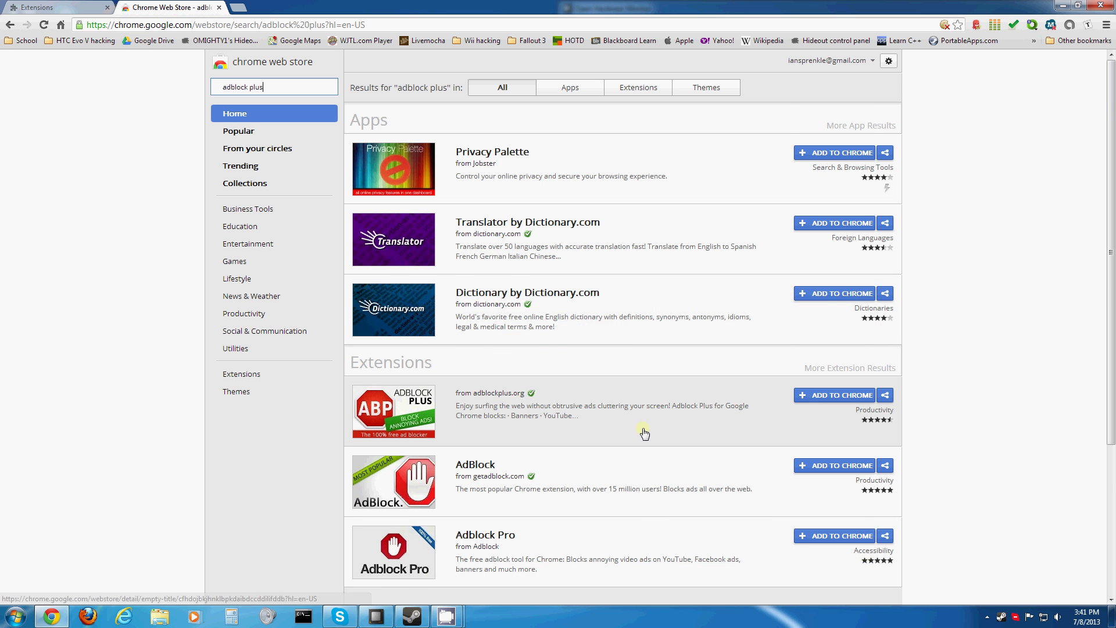
{"action": "scroll", "coordinate": [645, 433], "scroll_direction": "down", "scroll_amount": 1}
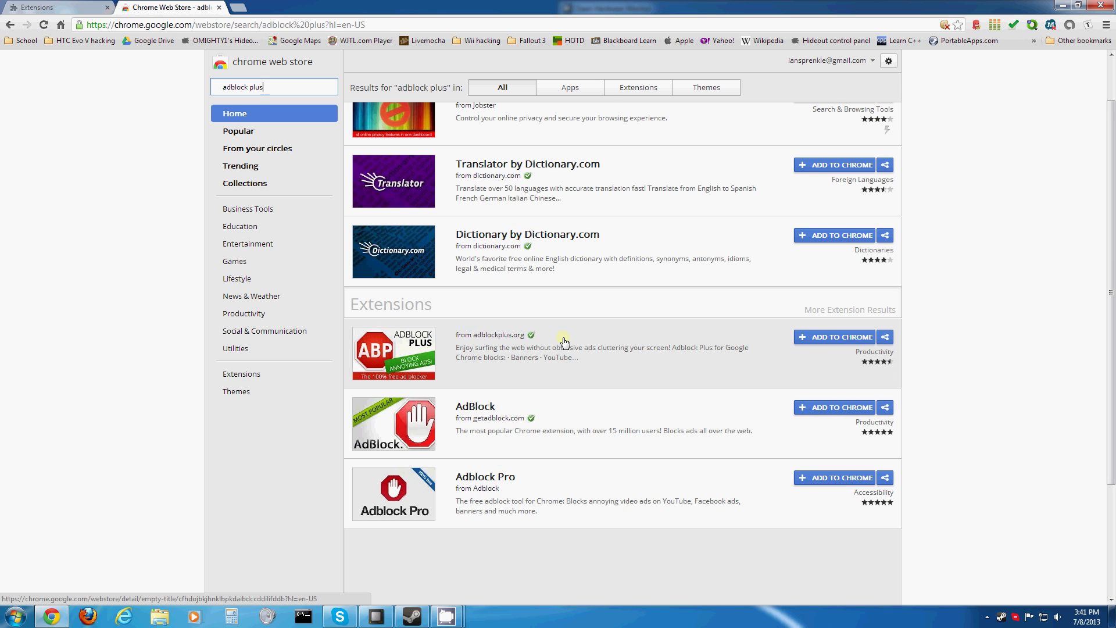
Add Adblock Plus to Chrome and confirm, then close the remaining tabs to quit Chrome
{"action": "left_click", "coordinate": [857, 337]}
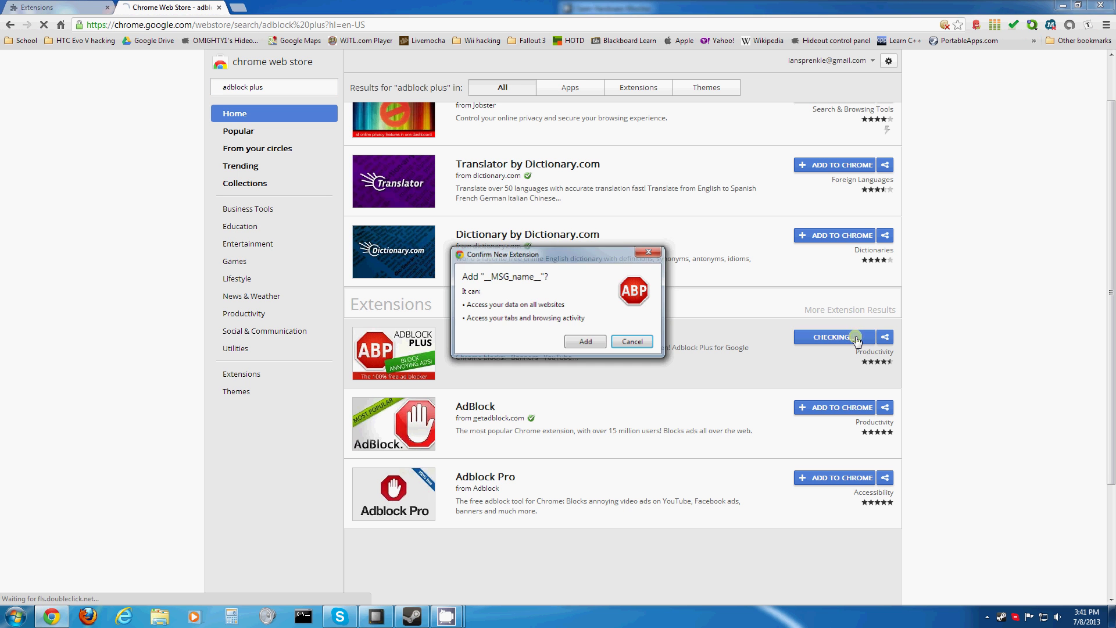
{"action": "left_click", "coordinate": [584, 341]}
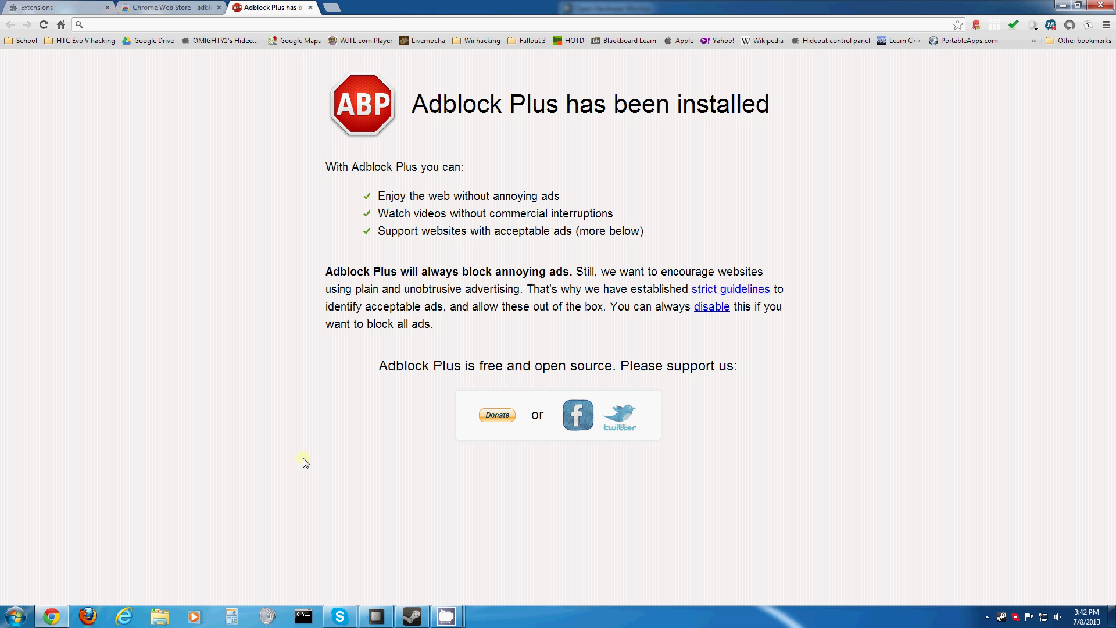
{"action": "key", "text": "ctrl+w"}
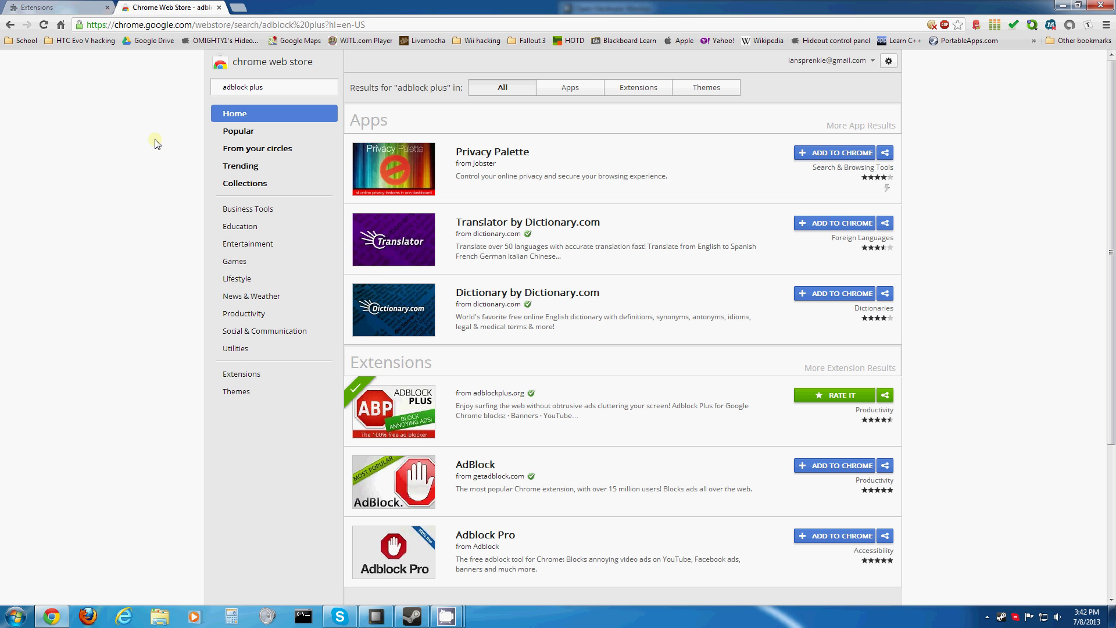
{"action": "key", "text": "ctrl+w"}
{"action": "key", "text": "ctrl+w"}
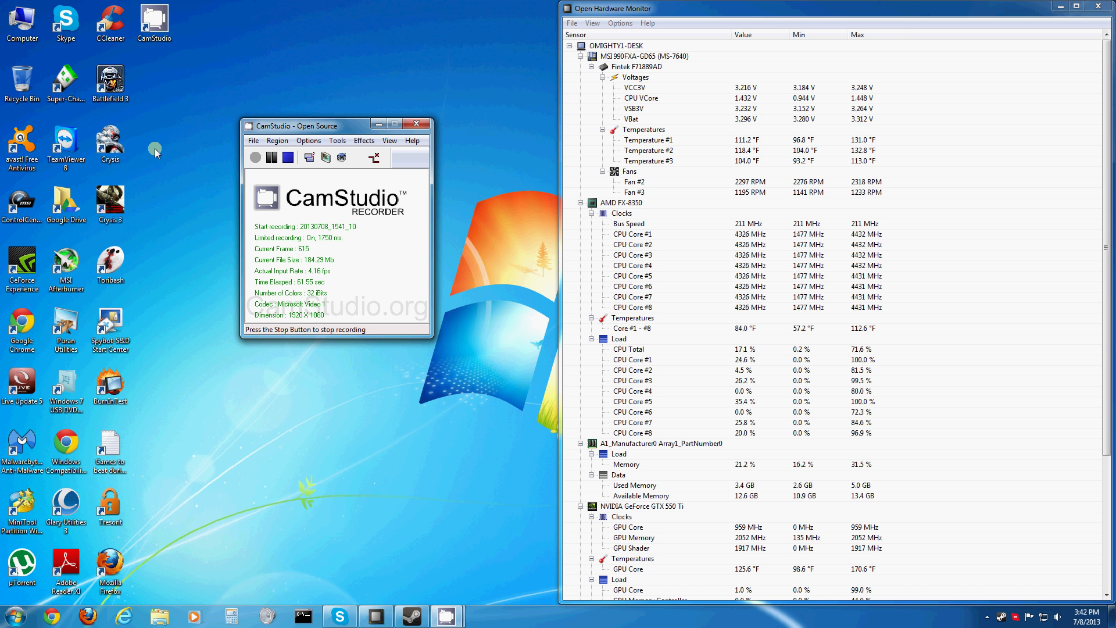
Launch Firefox maximized and web-search 'adblock plus' from the toolbar search bar
{"action": "left_click", "coordinate": [89, 617]}
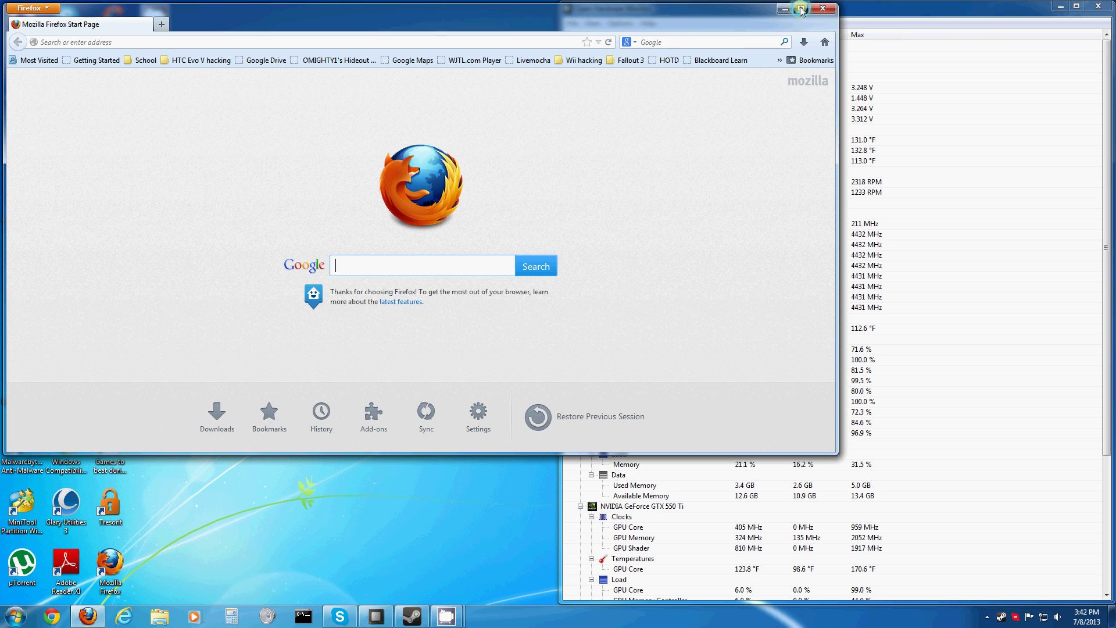
{"action": "left_click", "coordinate": [801, 9]}
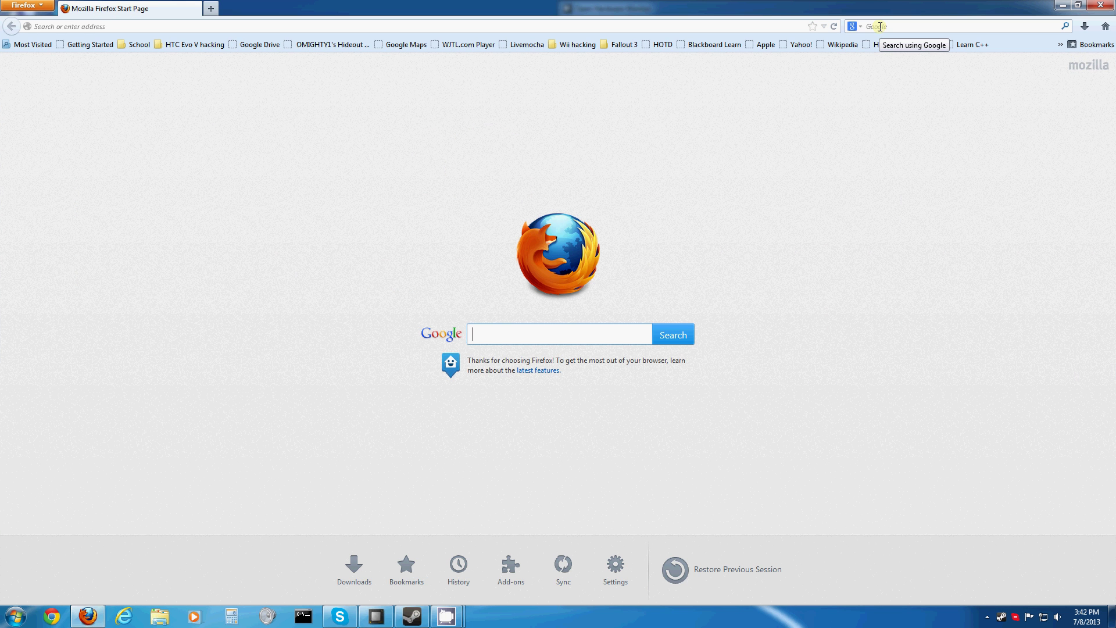
{"action": "left_click", "coordinate": [908, 26]}
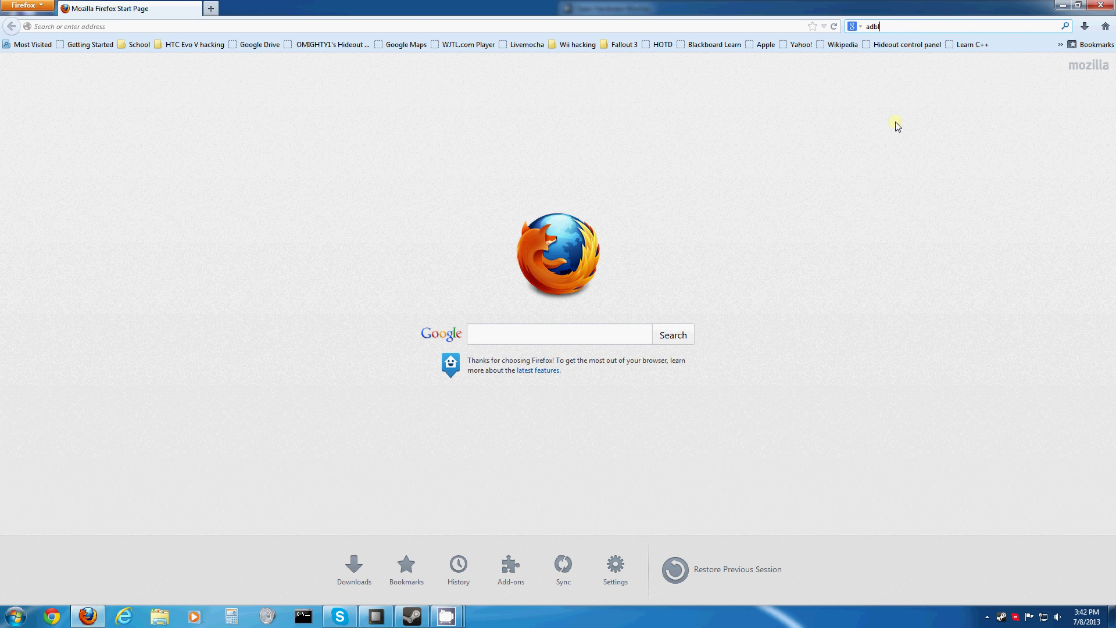
{"action": "key", "text": "Return"}
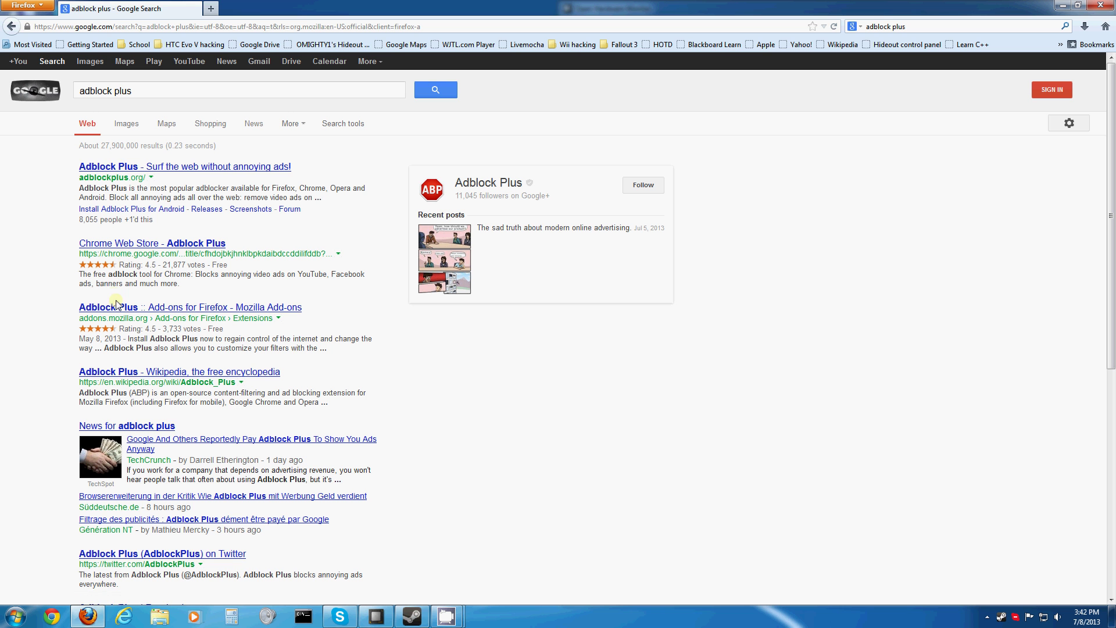
Install Adblock Plus from its Firefox Add-ons page, confirming with Install Now
{"action": "left_click", "coordinate": [118, 309]}
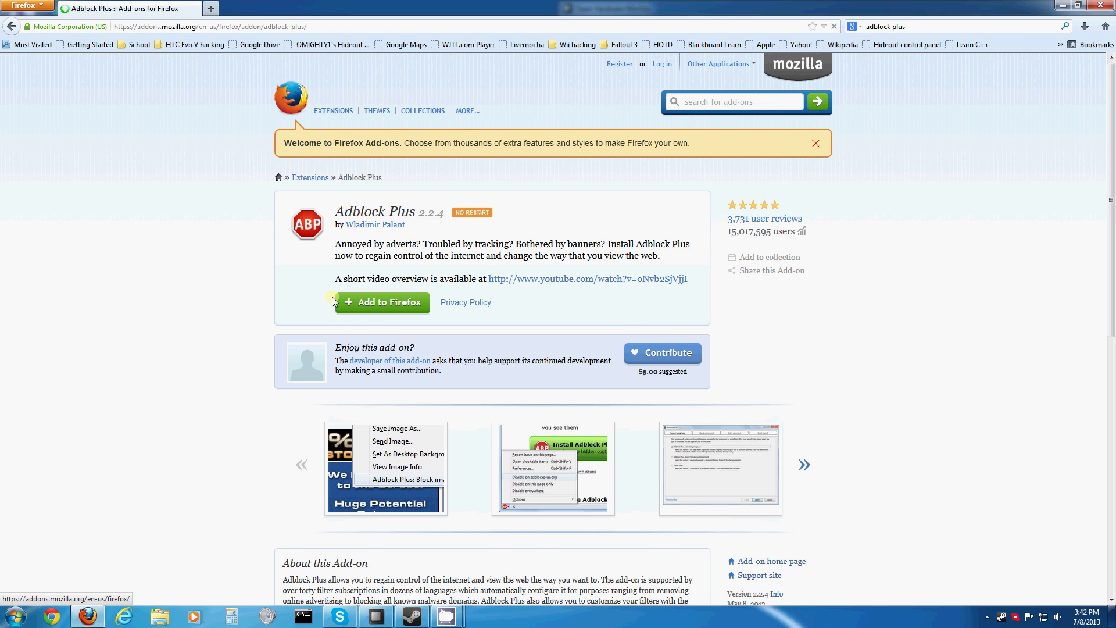
{"action": "left_click", "coordinate": [342, 302]}
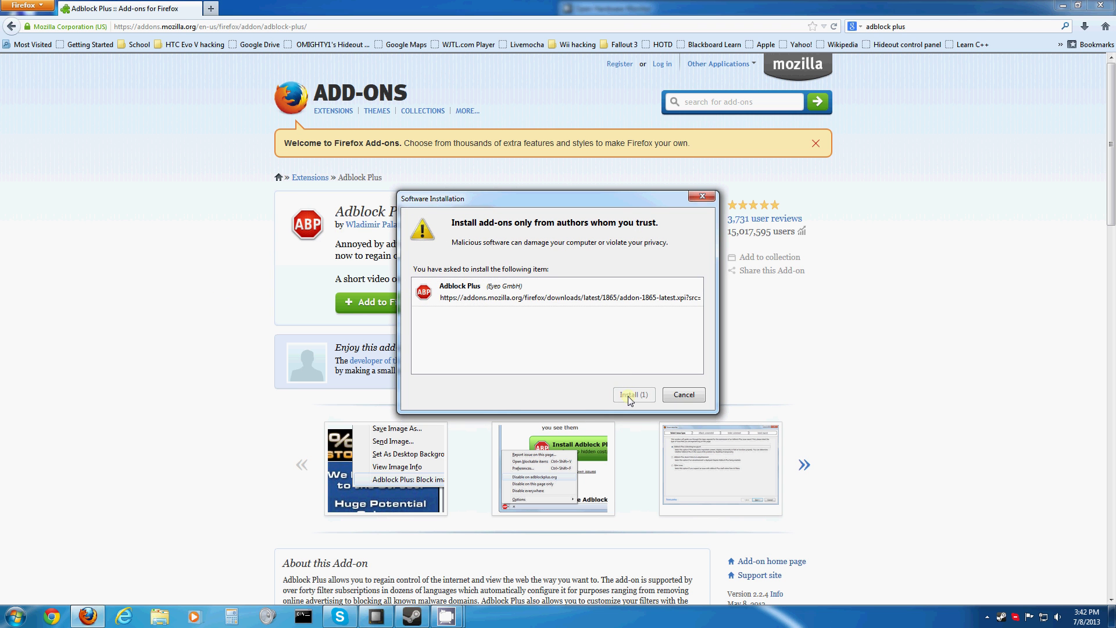
{"action": "left_click", "coordinate": [629, 398]}
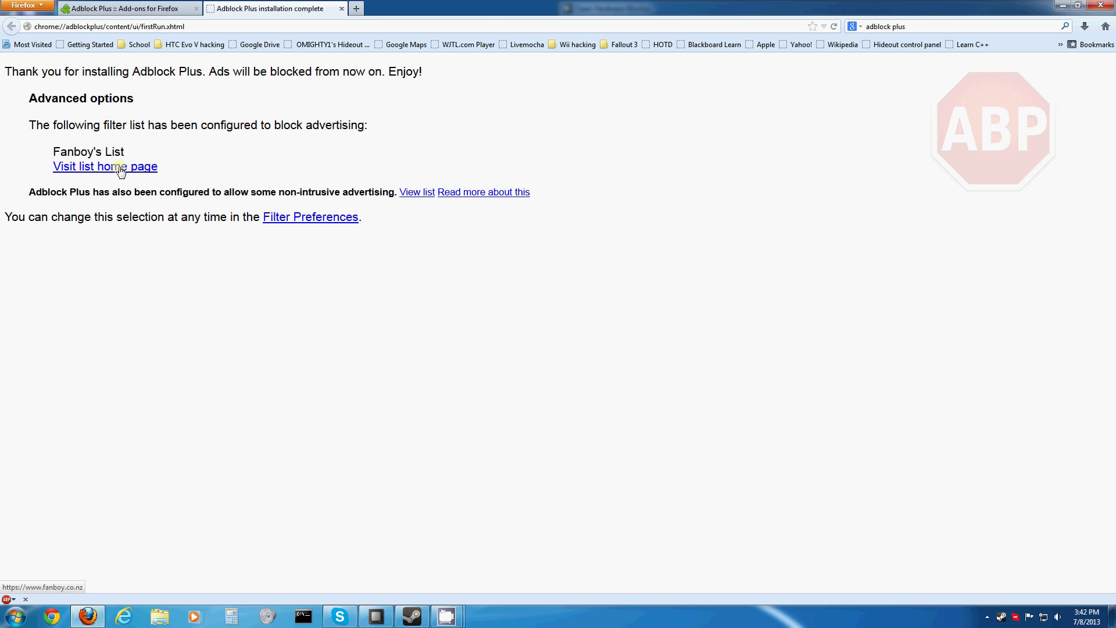
Add the EasyList subscription in Adblock Plus filter preferences, then close the tabs and Firefox
{"action": "left_click", "coordinate": [119, 168]}
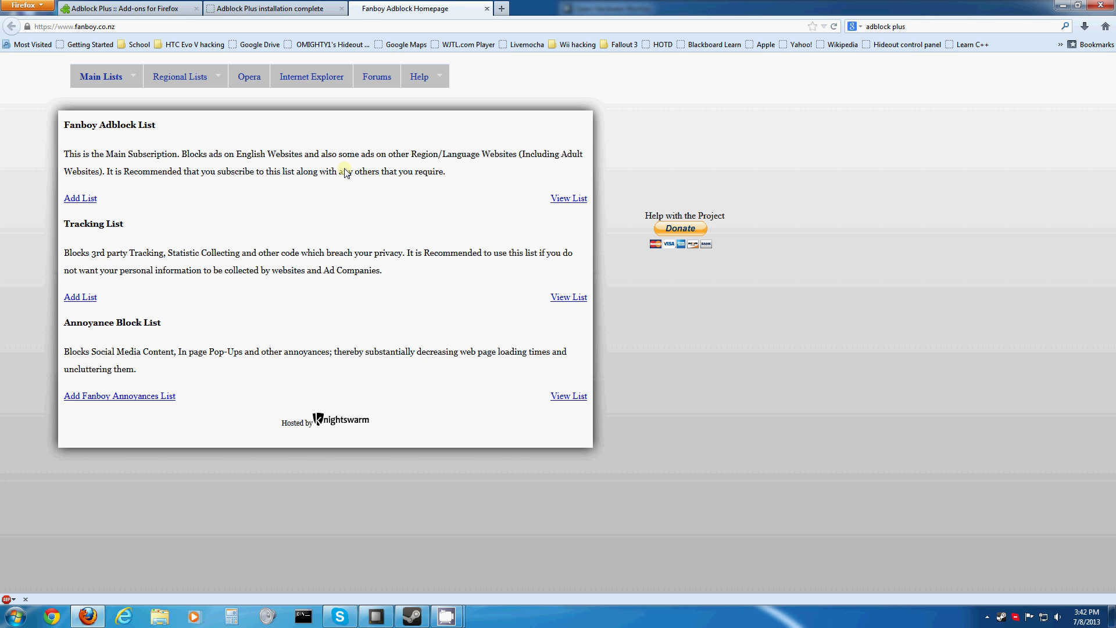
{"action": "key", "text": "ctrl+w"}
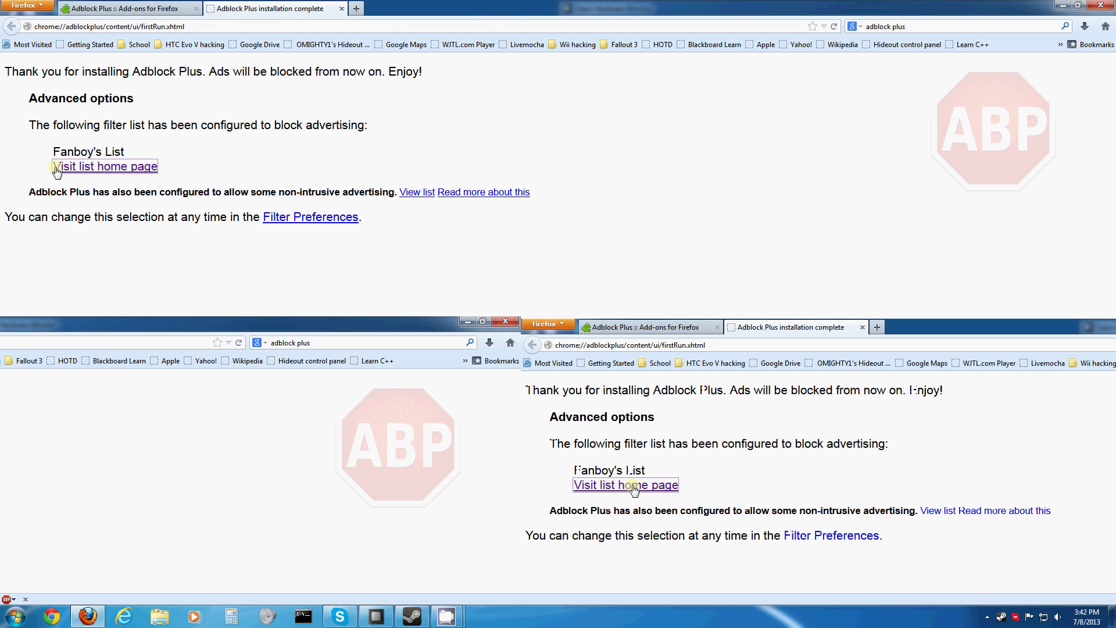
{"action": "left_click", "coordinate": [289, 217]}
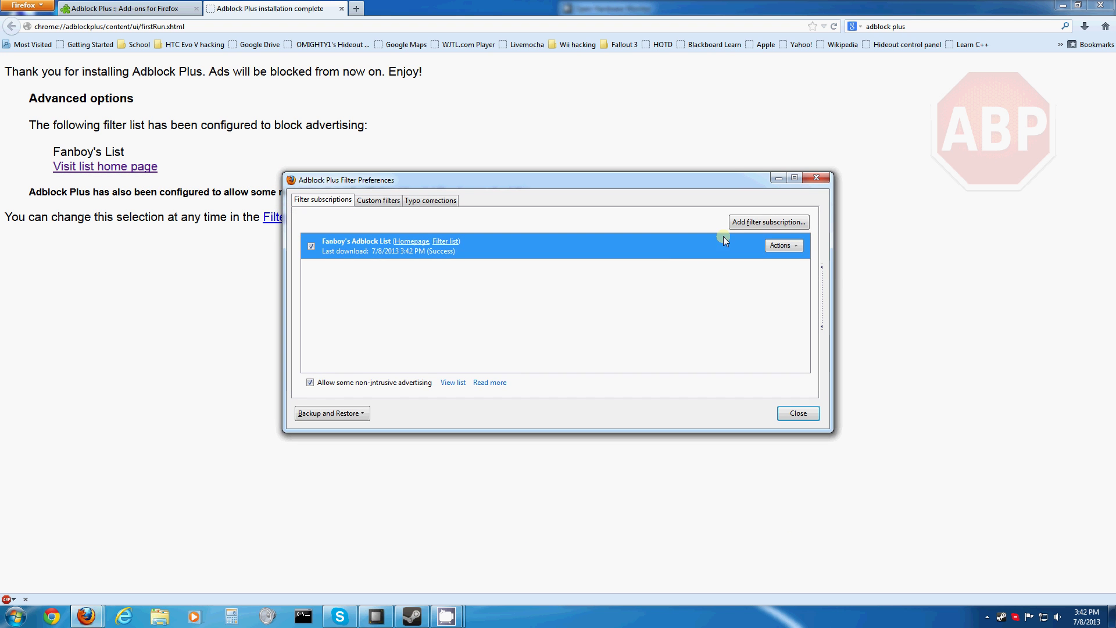
{"action": "left_click", "coordinate": [768, 223]}
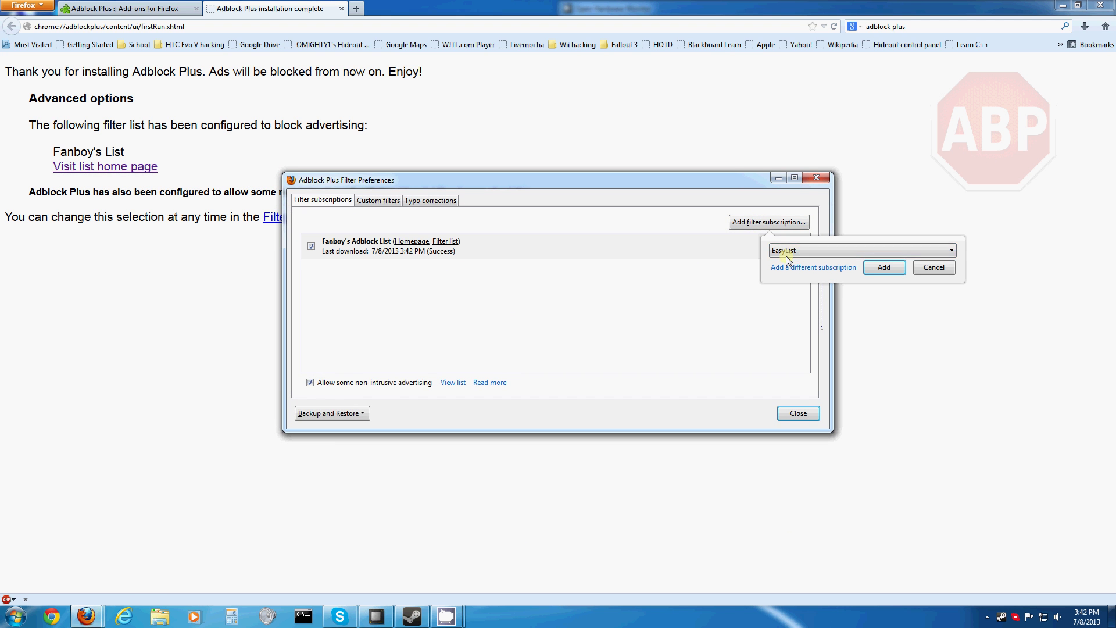
{"action": "left_click", "coordinate": [884, 268]}
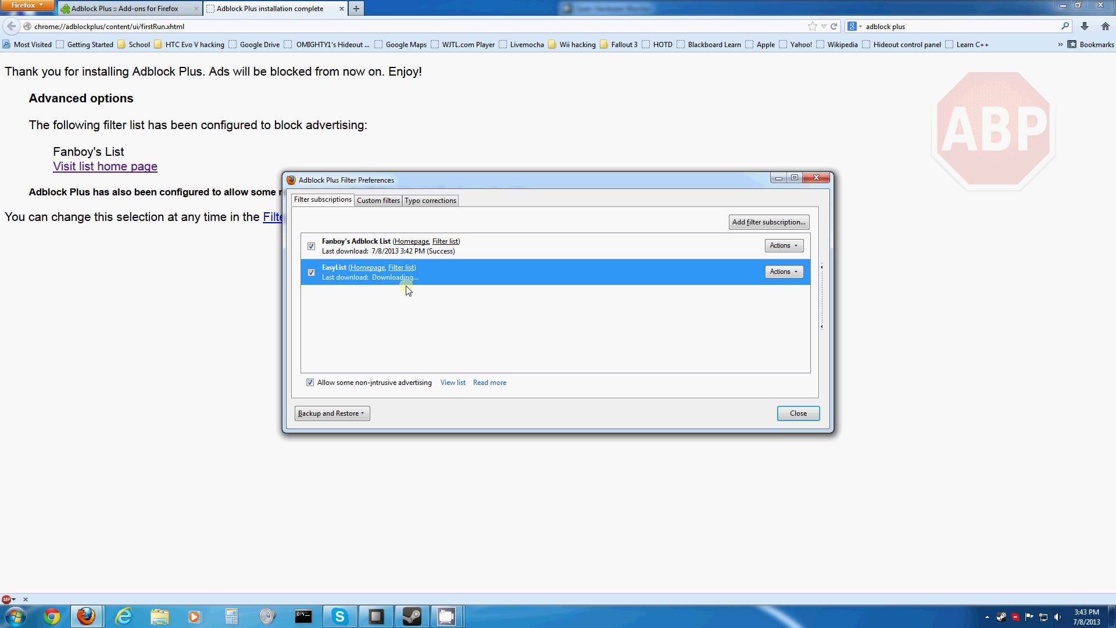
{"action": "left_click", "coordinate": [797, 413]}
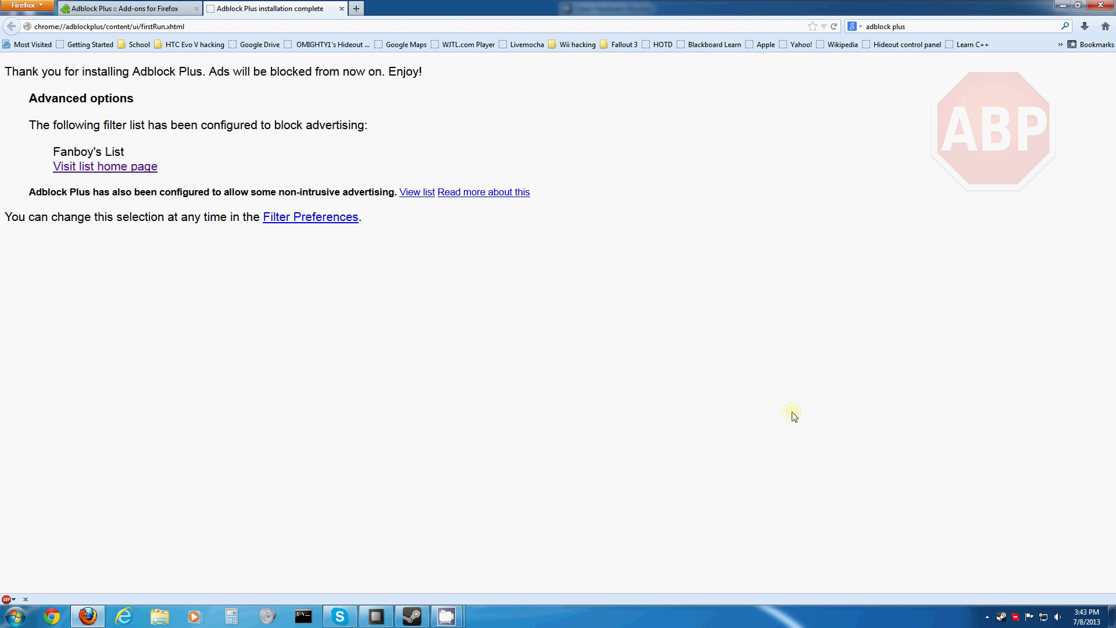
{"action": "key", "text": "ctrl+w"}
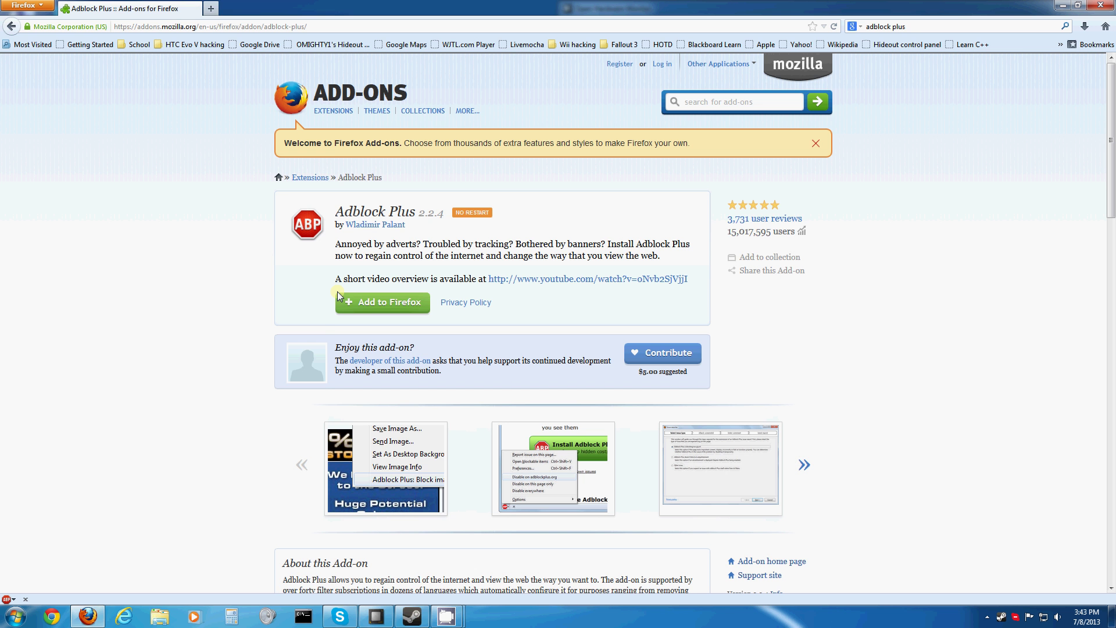
{"action": "key", "text": "ctrl+w"}
Open Internet Explorer and go to adblockplus.org
{"action": "left_click", "coordinate": [128, 618]}
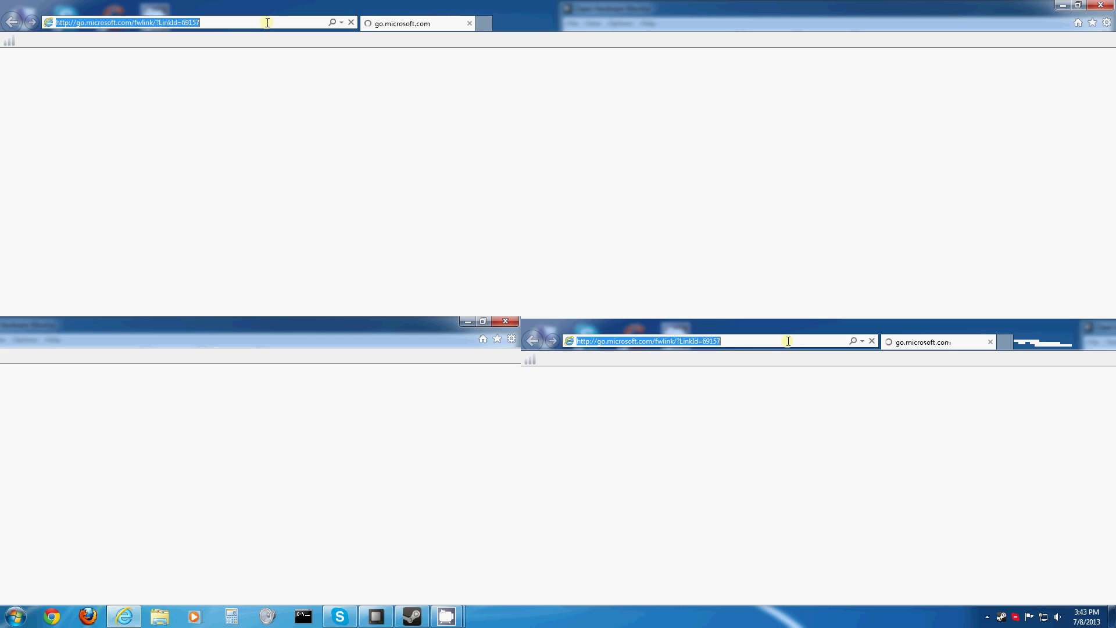
{"action": "type", "text": "adblco"}
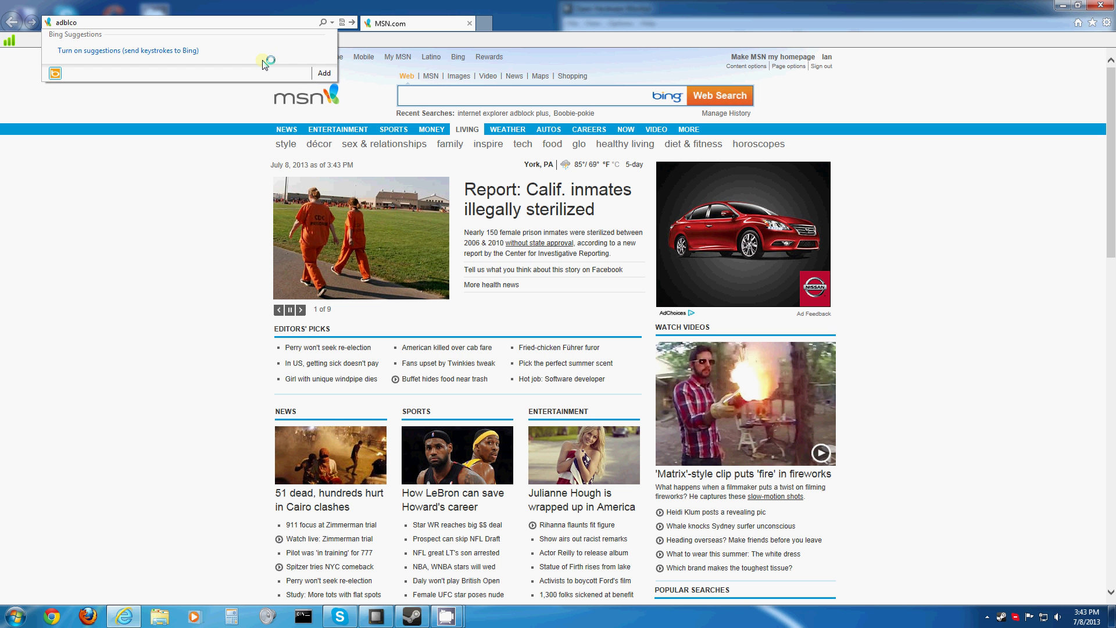
{"action": "key", "text": "BackSpace"}
{"action": "key", "text": "BackSpace"}
{"action": "type", "text": "ockplus"}
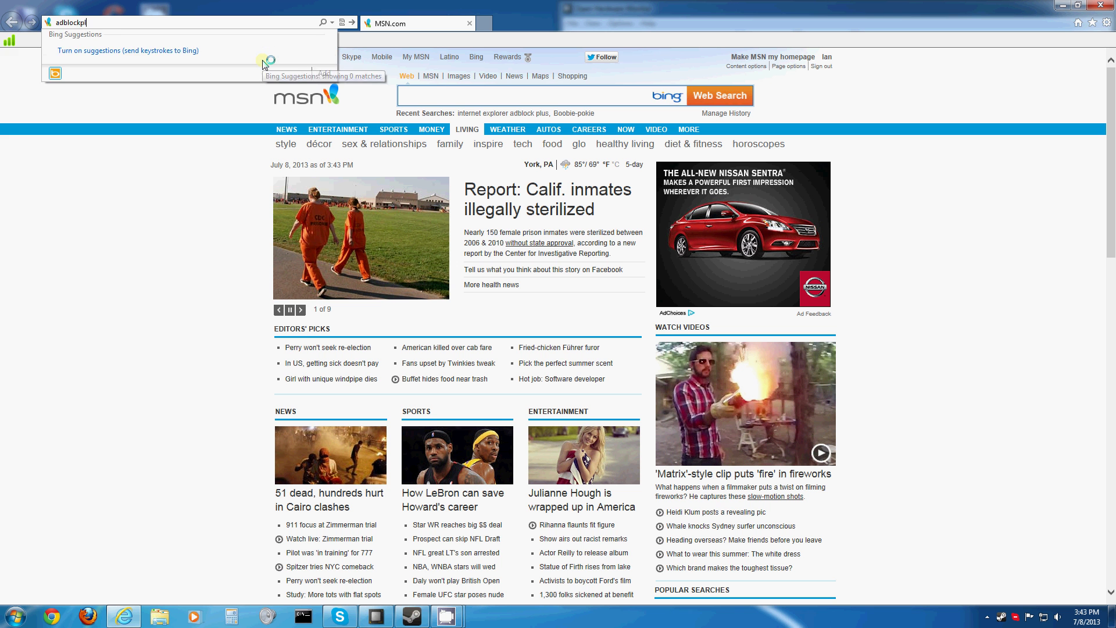
{"action": "type", "text": ".org"}
{"action": "key", "text": "Return"}
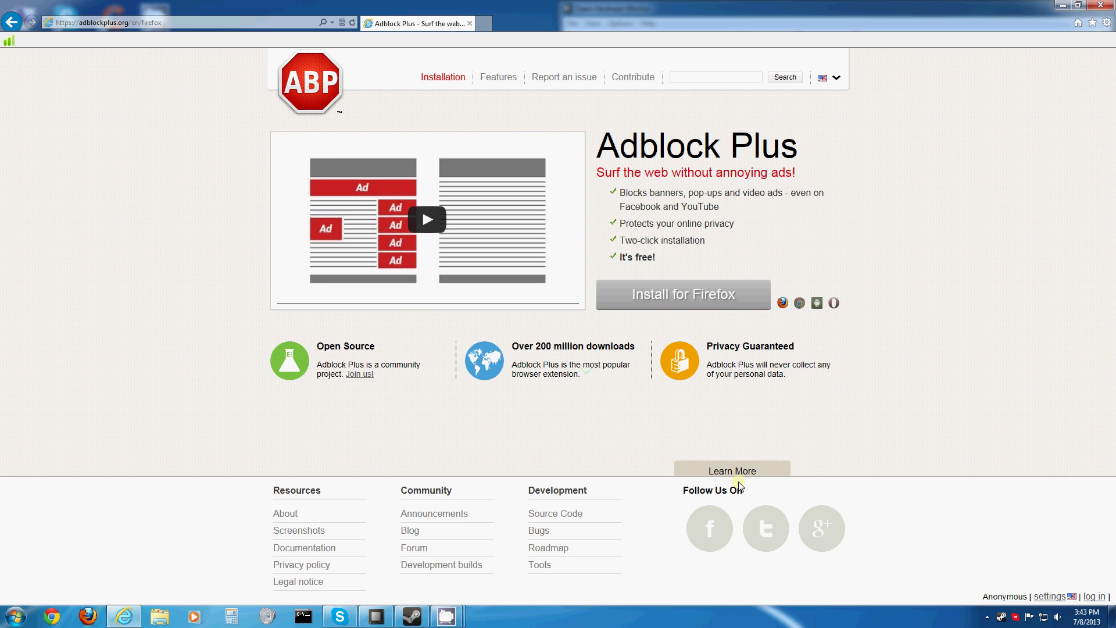
Search the site for 'internet explorer' and open the Adblock Plus for Internet Explorer result
{"action": "left_click", "coordinate": [714, 79]}
{"action": "type", "text": "internet explorer"}
{"action": "key", "text": "Return"}
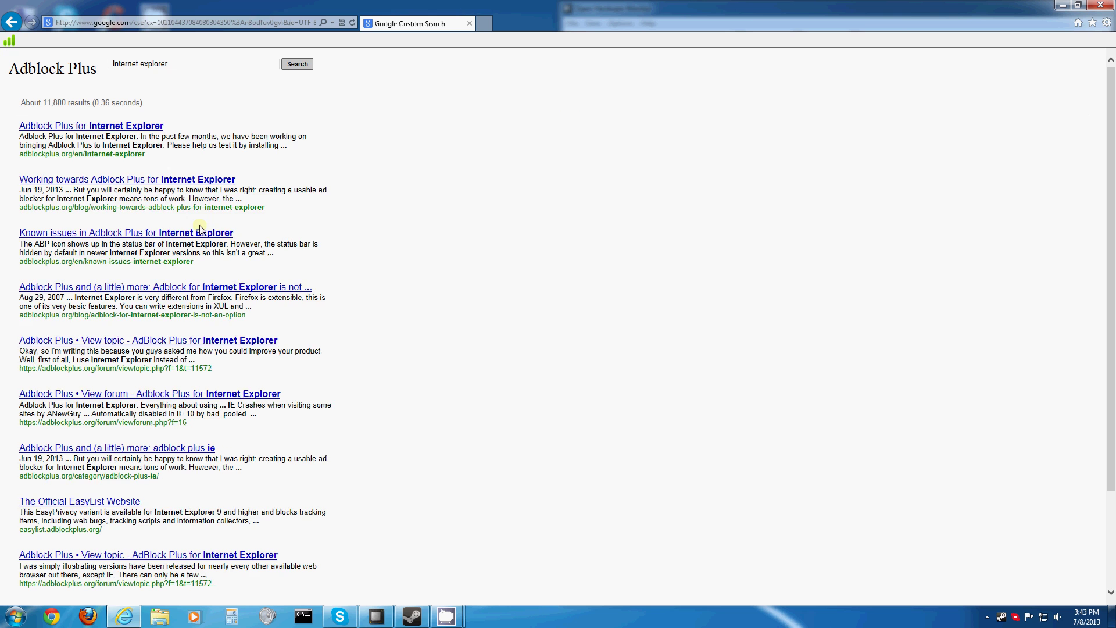
{"action": "left_click", "coordinate": [117, 348]}
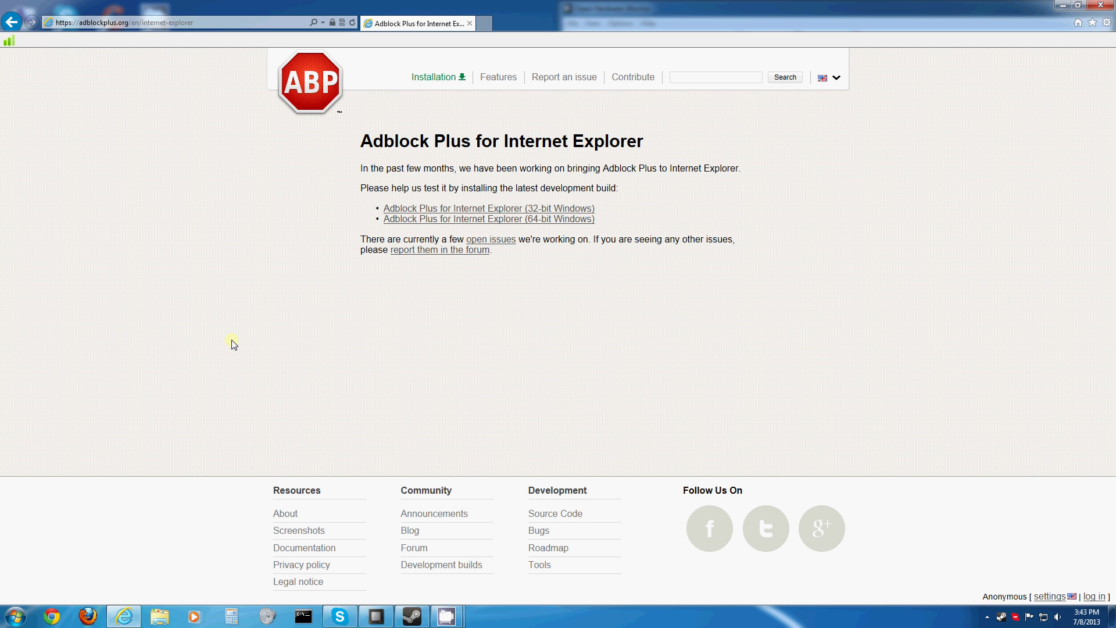
Save and run the 32-bit Adblock Plus for IE installer, then save the 64-bit 00latest-x64.msi
{"action": "left_click", "coordinate": [137, 24]}
{"action": "left_click", "coordinate": [443, 210]}
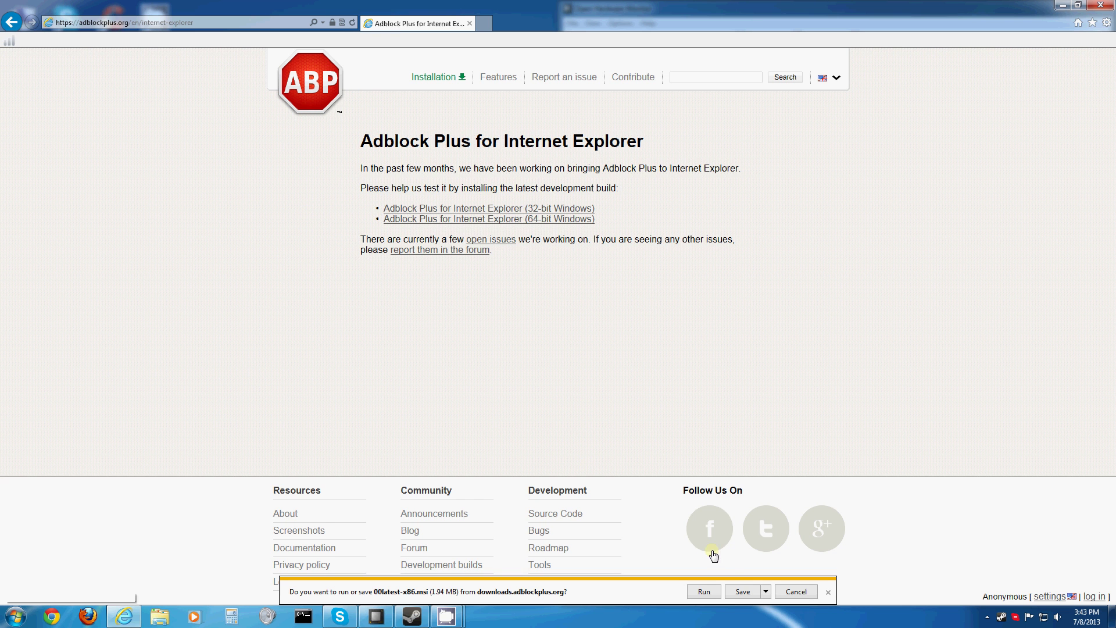
{"action": "left_click", "coordinate": [743, 592]}
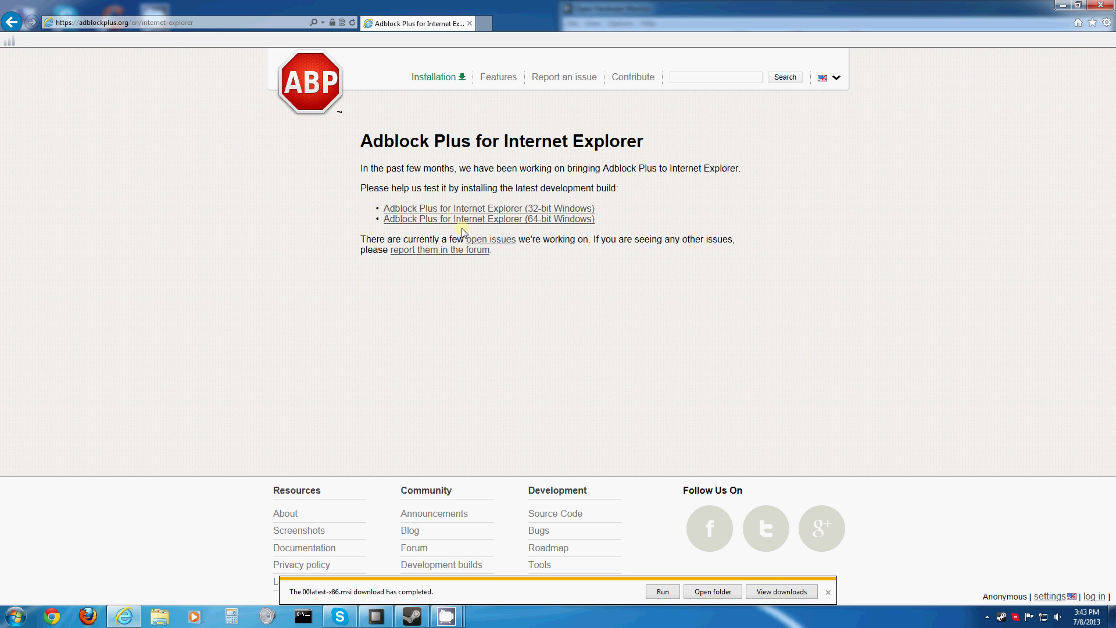
{"action": "left_click", "coordinate": [663, 592]}
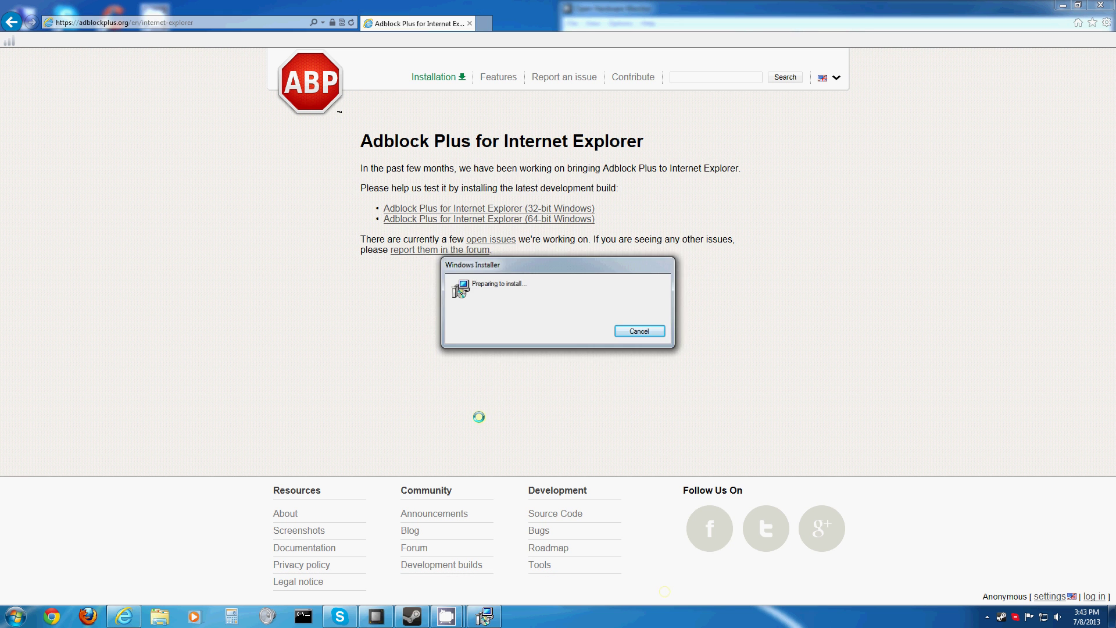
{"action": "left_click", "coordinate": [611, 397]}
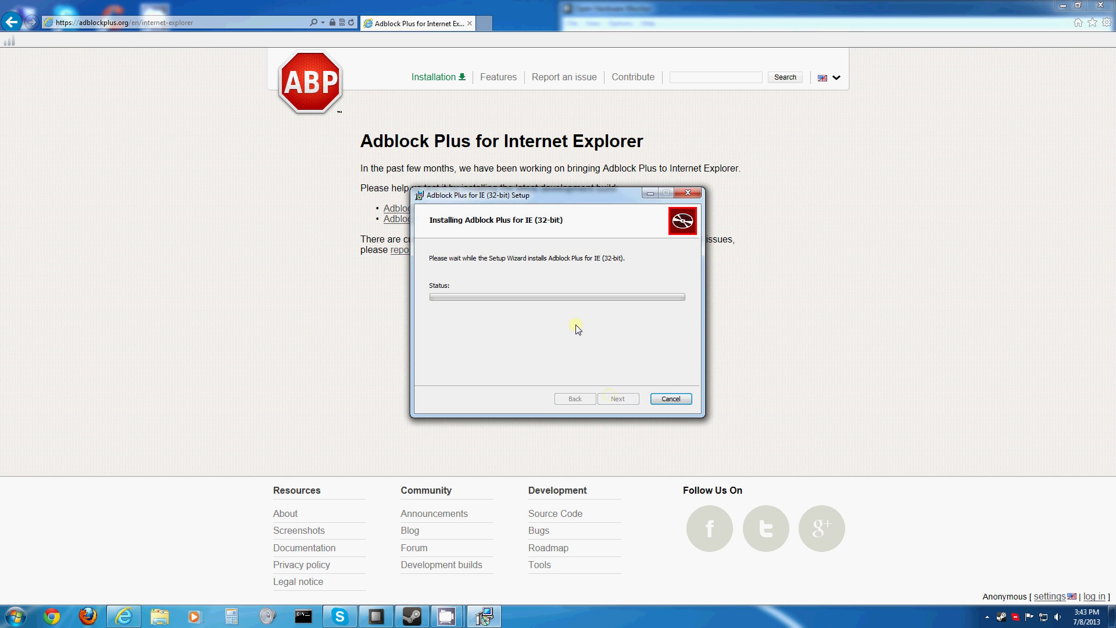
{"action": "left_click", "coordinate": [435, 219]}
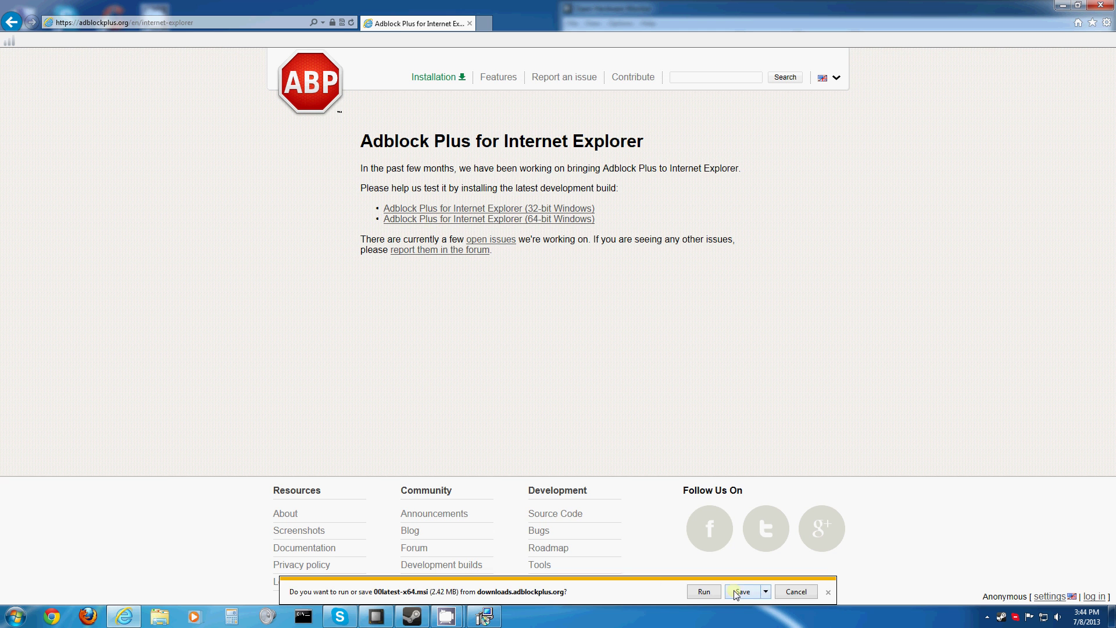
{"action": "left_click", "coordinate": [701, 591]}
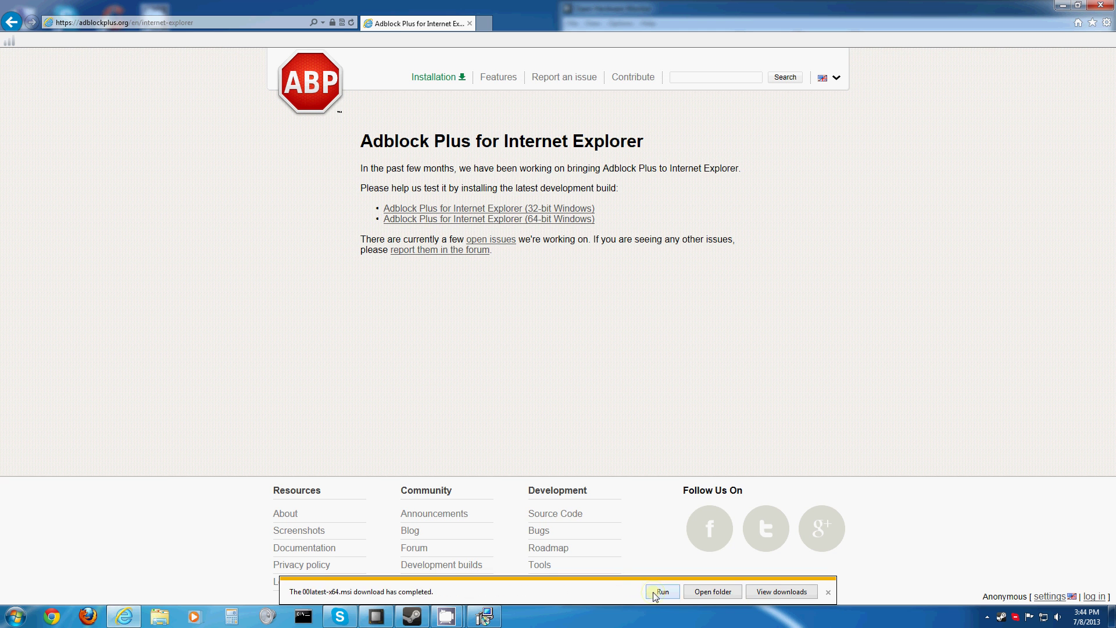
Run the 64-bit installer and move the running 32-bit setup window to the lower left
{"action": "left_click", "coordinate": [660, 591]}
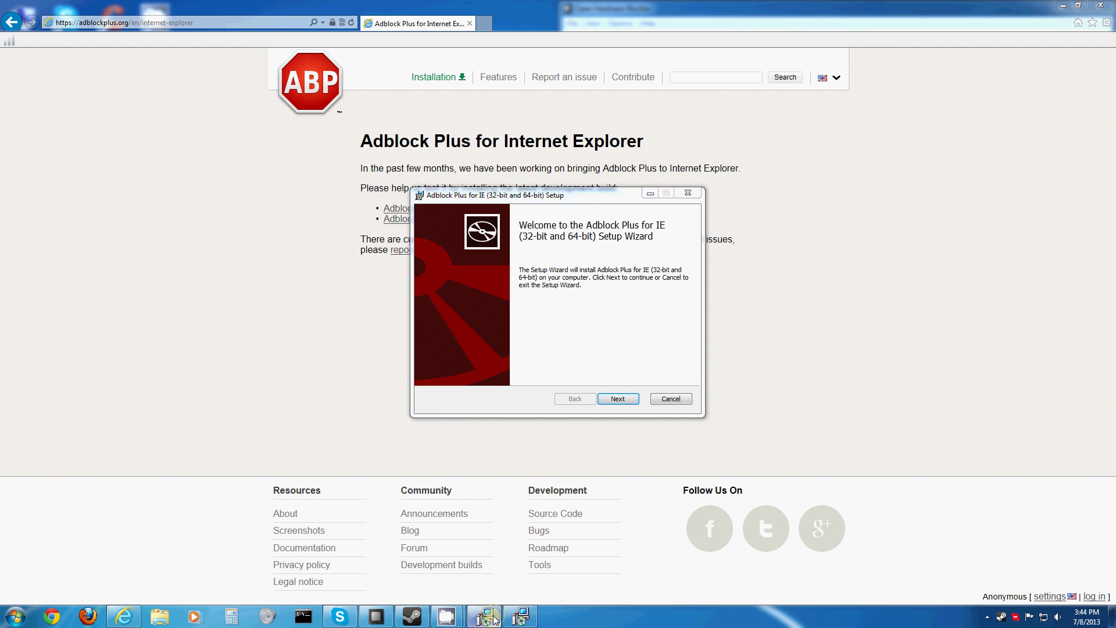
{"action": "left_click", "coordinate": [611, 395]}
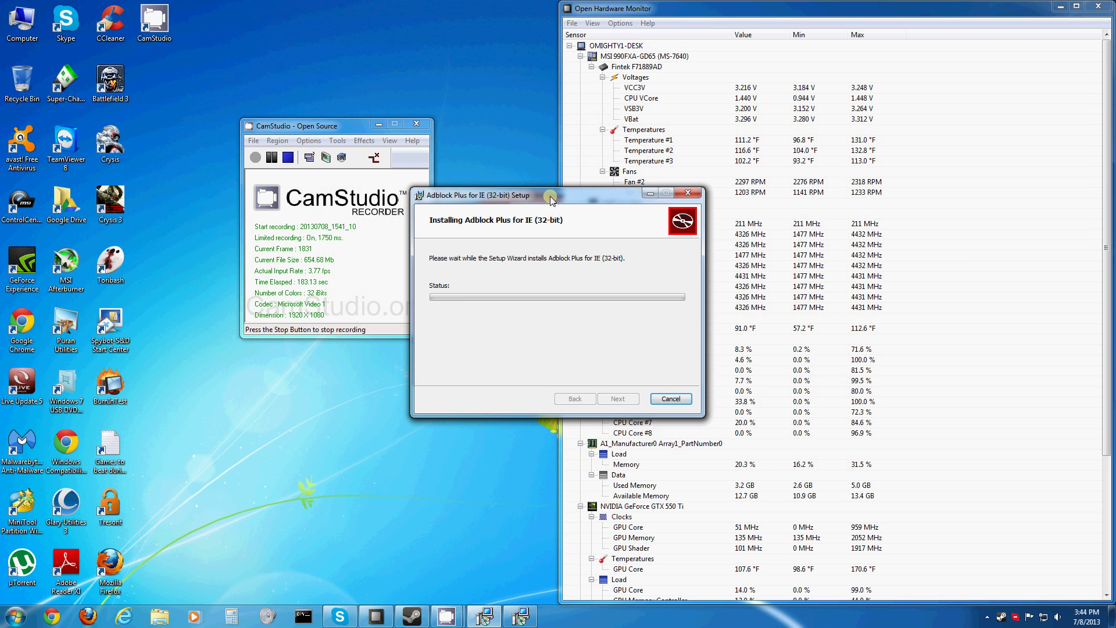
{"action": "left_click_drag", "start_coordinate": [551, 199], "coordinate": [236, 325]}
Start installing the combined 32- and 64-bit version, answering No to the cancel prompt
{"action": "left_click", "coordinate": [618, 400]}
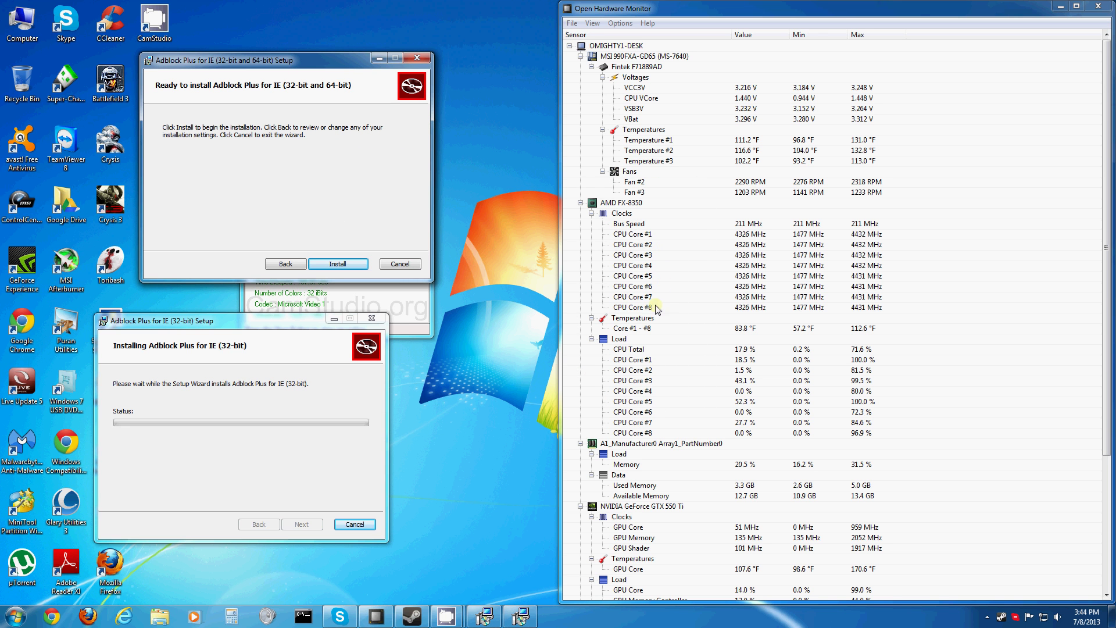
{"action": "left_click", "coordinate": [341, 266]}
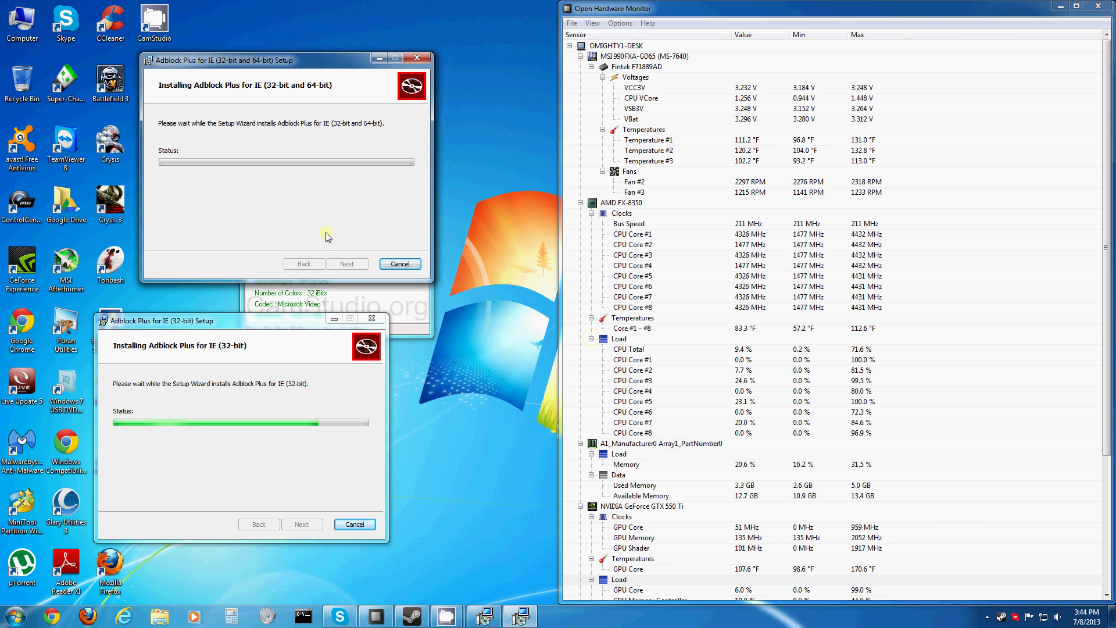
{"action": "scroll", "coordinate": [715, 511], "scroll_direction": "down", "scroll_amount": 5}
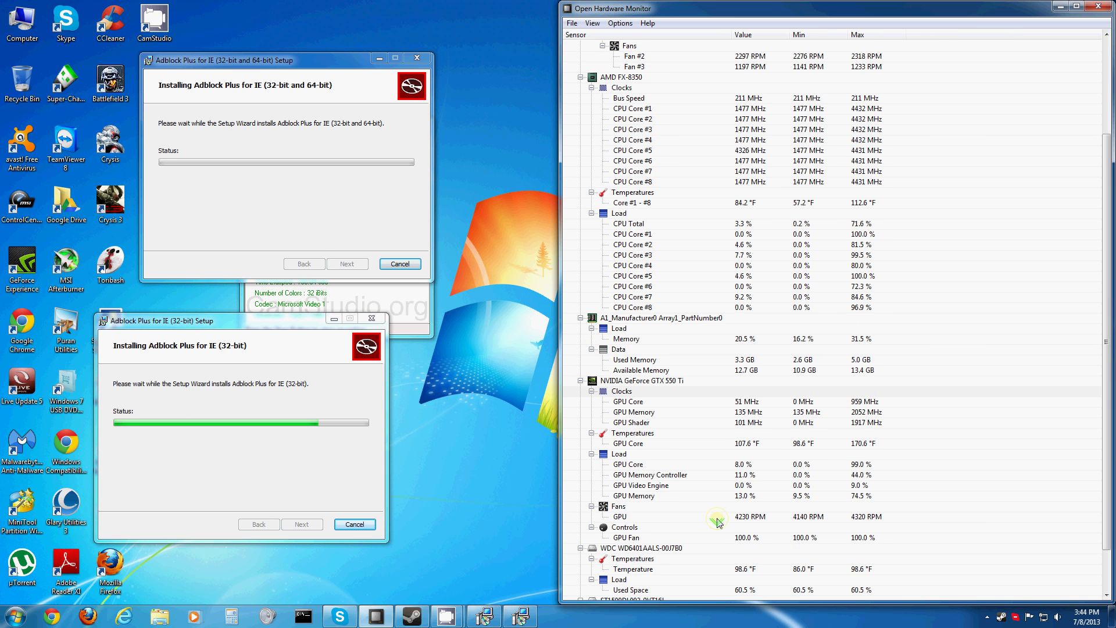
{"action": "scroll", "coordinate": [693, 467], "scroll_direction": "up", "scroll_amount": 5}
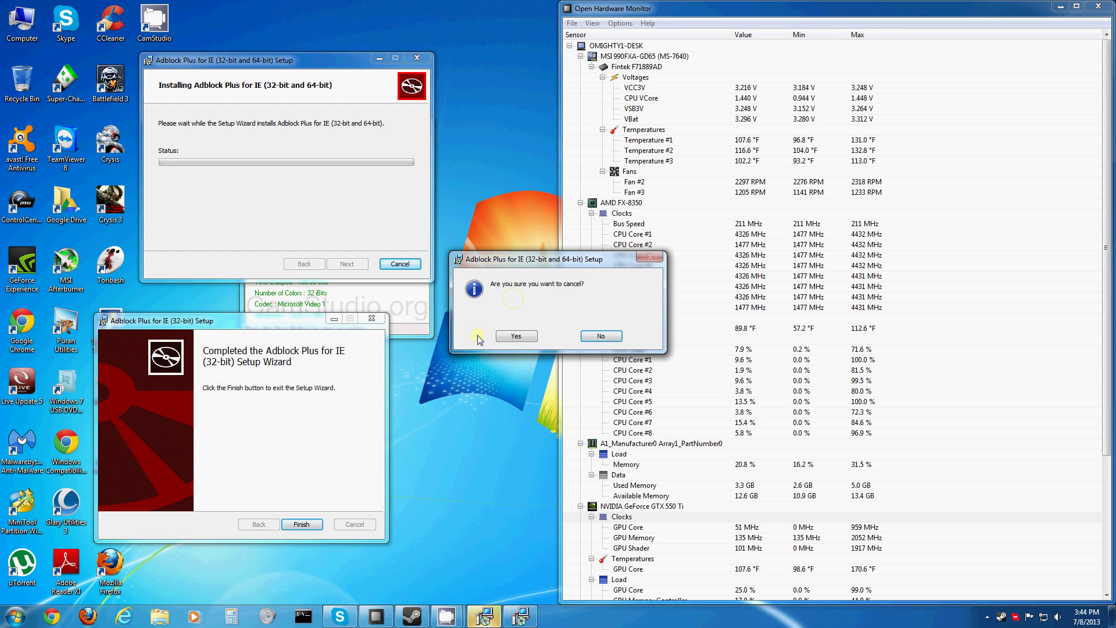
{"action": "left_click", "coordinate": [599, 337]}
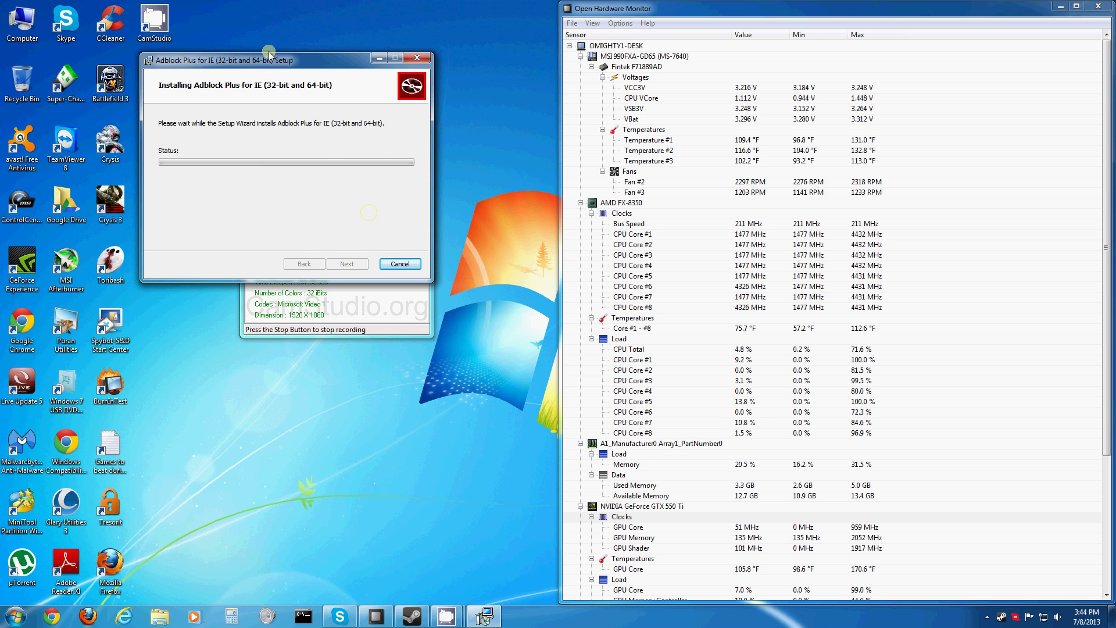
{"action": "left_click_drag", "start_coordinate": [269, 54], "coordinate": [319, 357]}
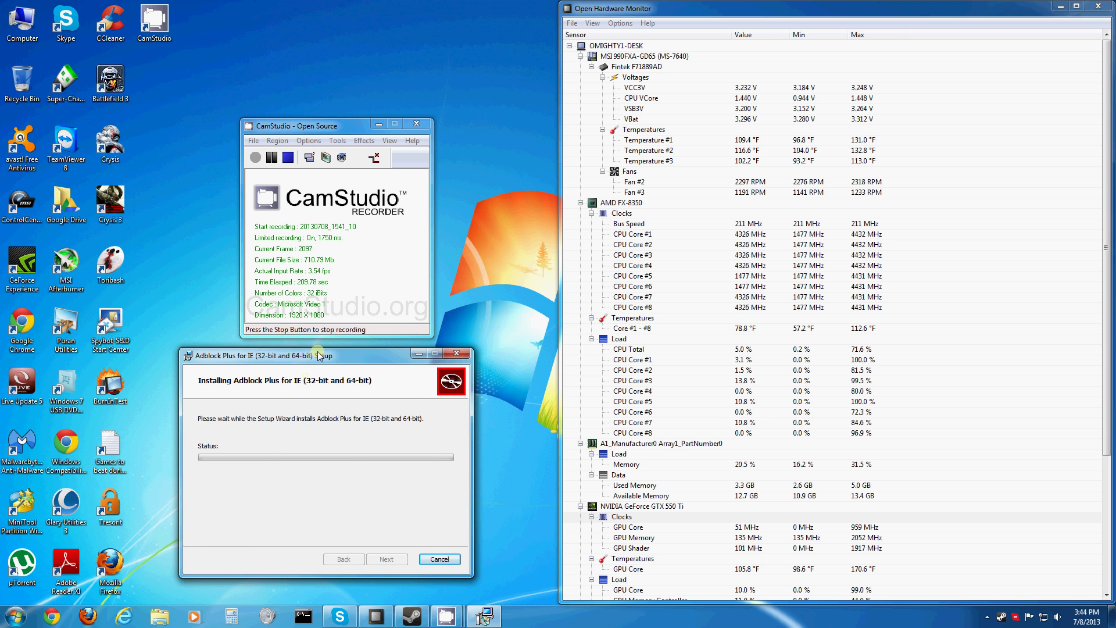